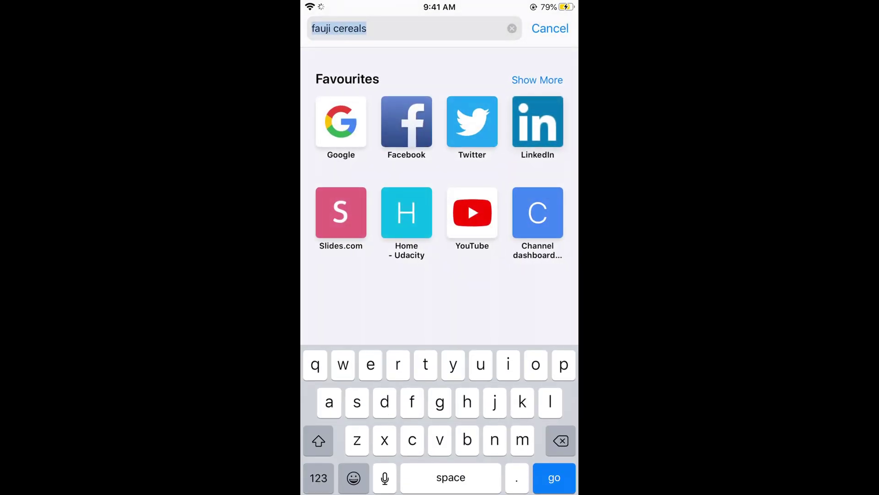
Delete the old 'fauji cereals' search so Safari's address bar is empty.
key(BackSpace)
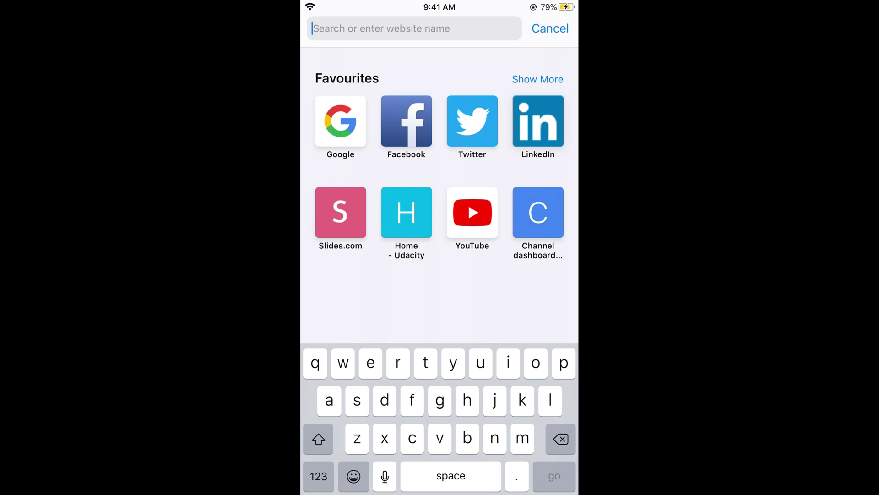
text(prof)
Search 'person profile.icon' and open the VectorStock silhouette avatar image.
key(BackSpace)
key(BackSpace)
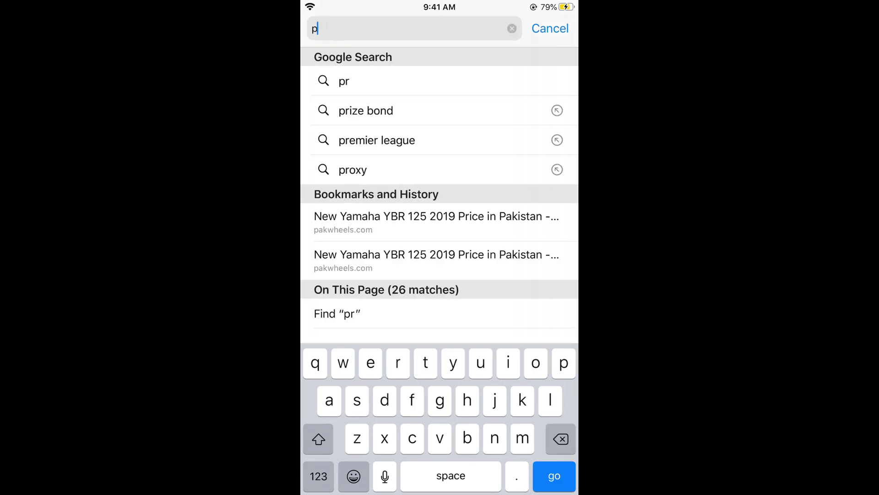
key(BackSpace)
key(BackSpace)
text(person )
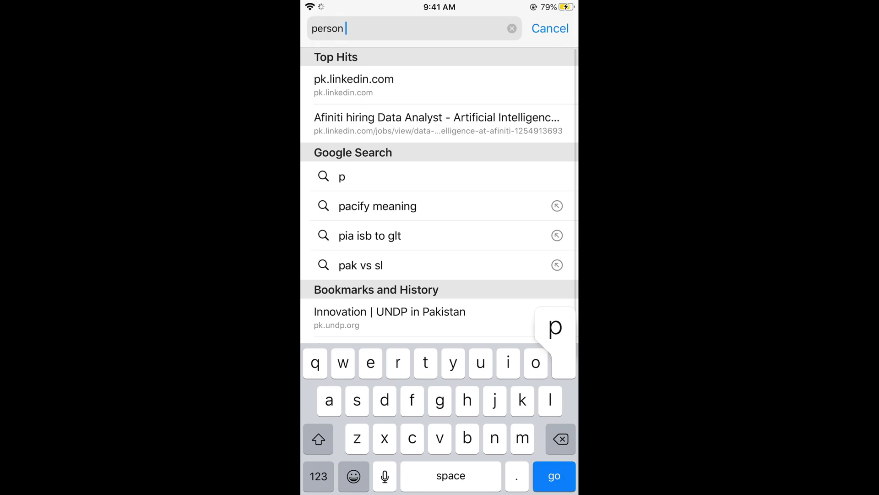
text(profile.i)
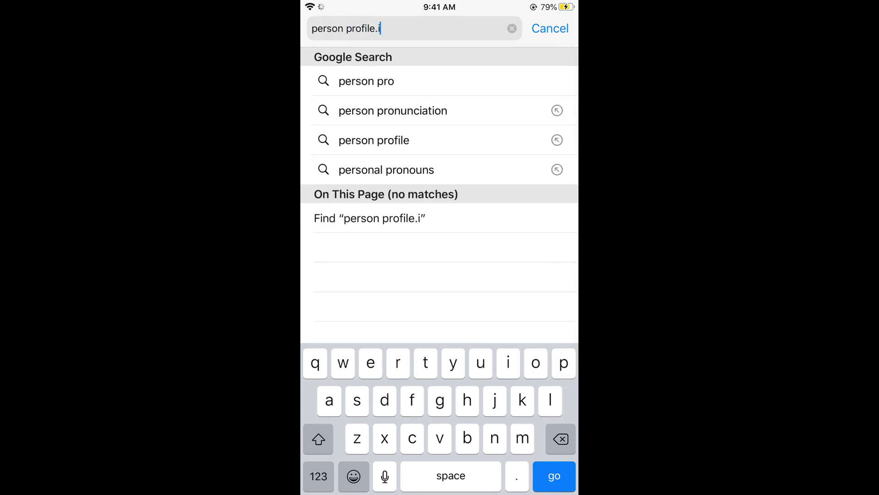
text(oon)
key(Return)
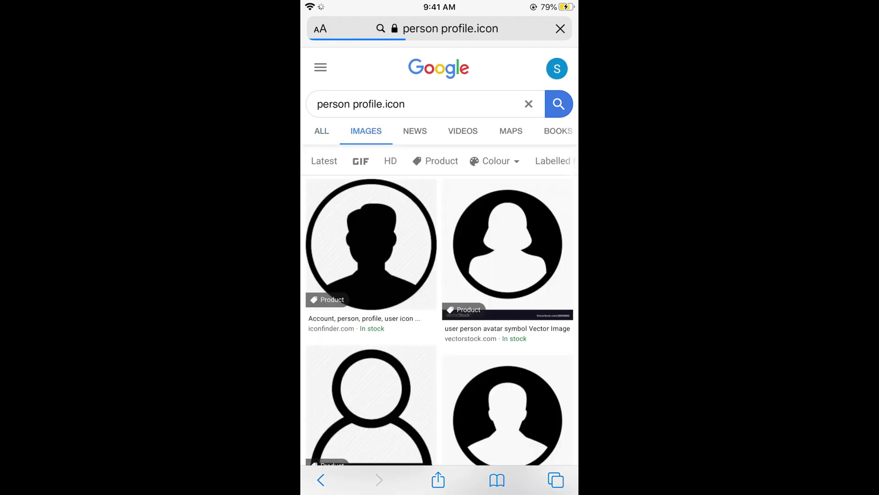
scroll(439, 275, down, 3)
click(507, 316)
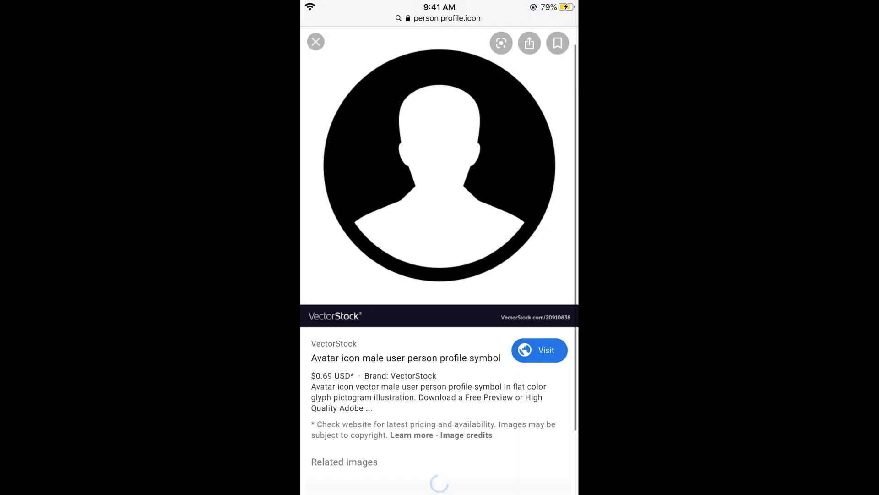
Save the silhouette avatar image to Photos with Add to Photos.
click(440, 166)
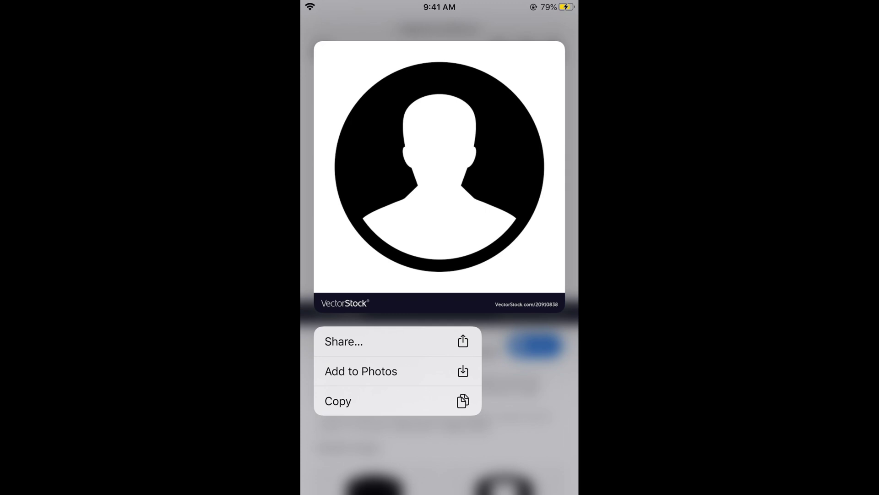
click(440, 165)
click(440, 186)
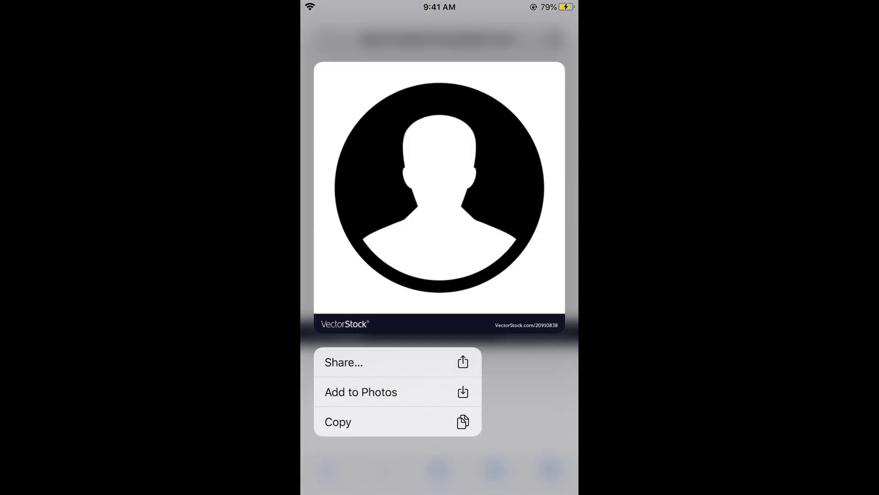
click(440, 186)
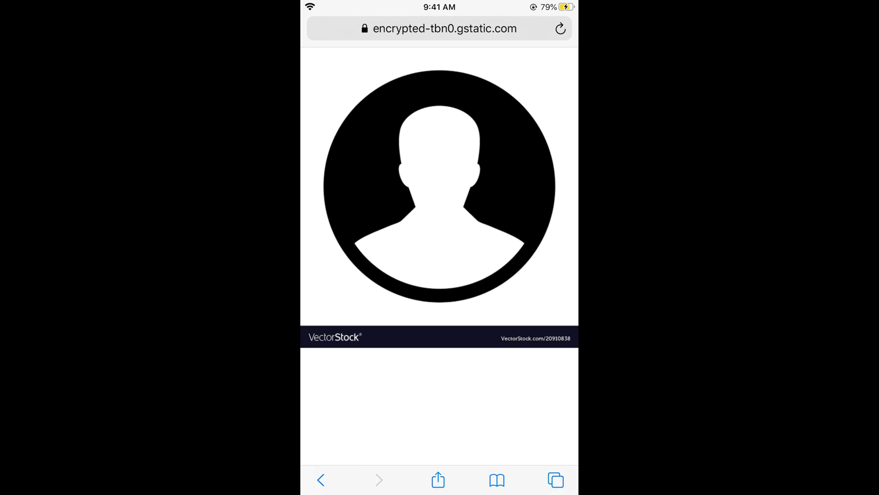
Confirm the silhouette image is in Photos Recents, then head to Gmail.
key(super)
drag(384, 247, 536, 247)
click(466, 44)
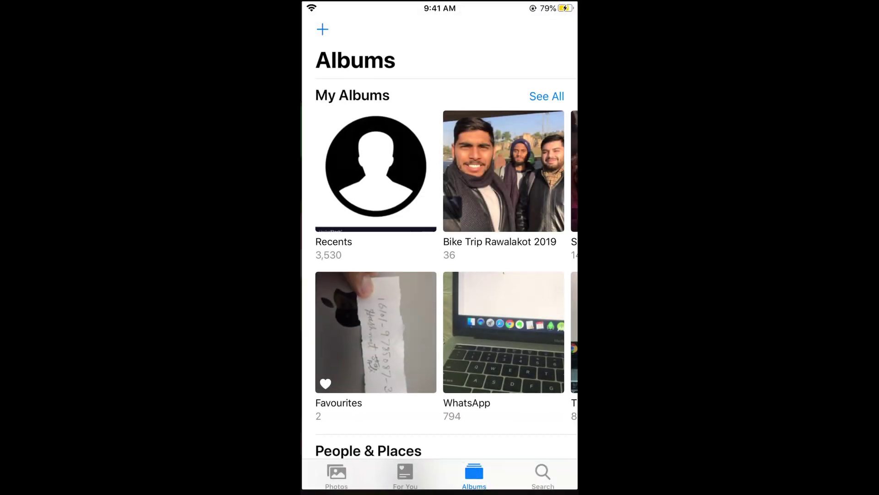
key(super)
mouse_move(358, 274)
mouse_down()
mouse_move(536, 275)
mouse_move(357, 275)
mouse_up()
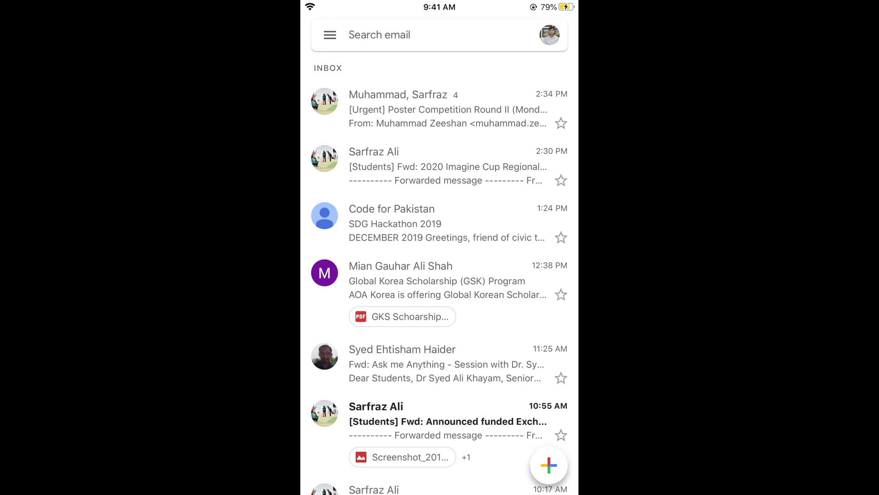
Go from the Gmail avatar through Manage your Google Account to Personal info.
click(550, 35)
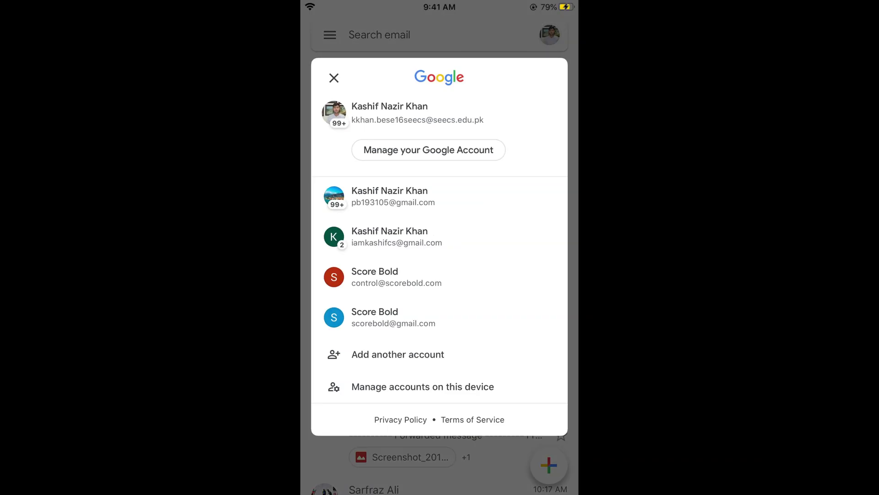
click(428, 150)
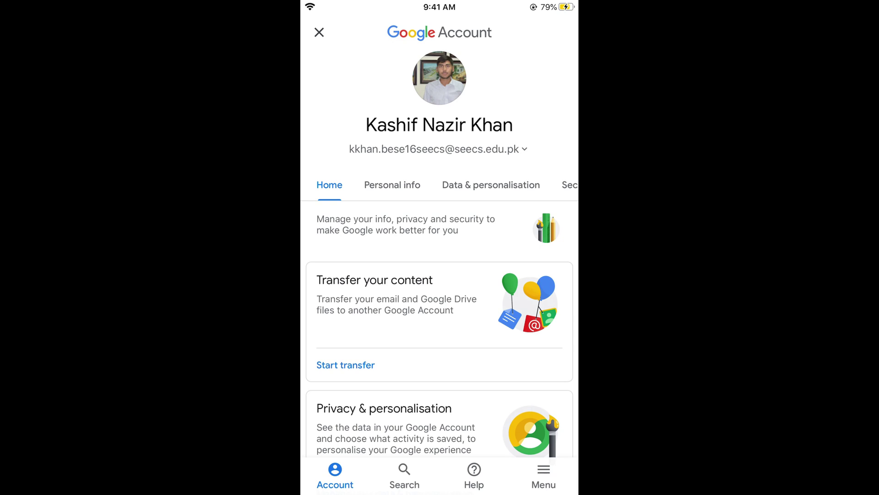
click(392, 185)
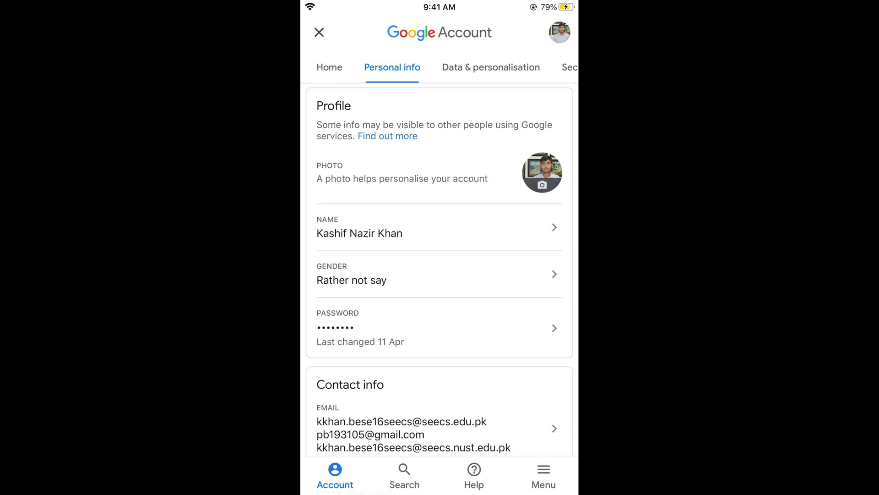
Set a new profile picture by choosing the silhouette image from All Photos.
click(543, 173)
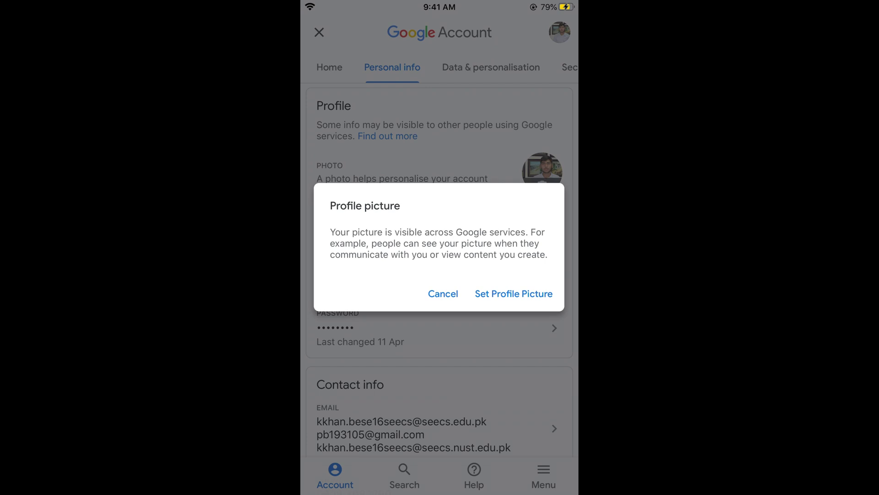
click(513, 294)
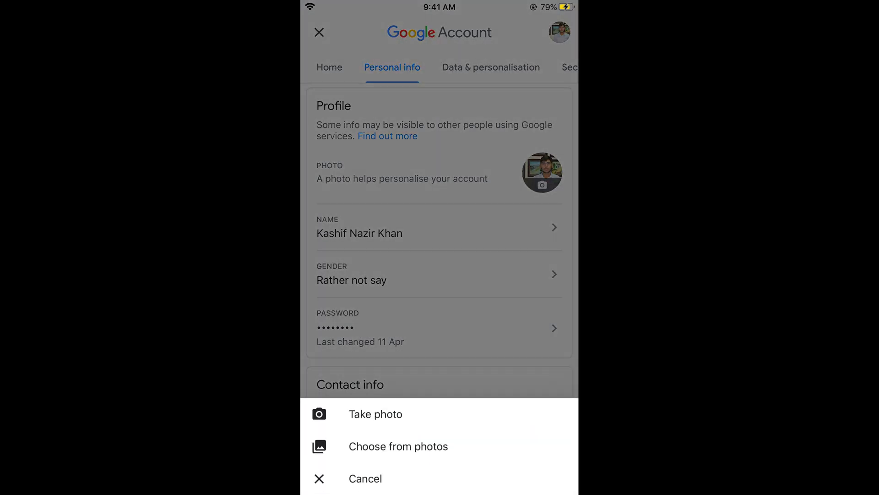
click(399, 445)
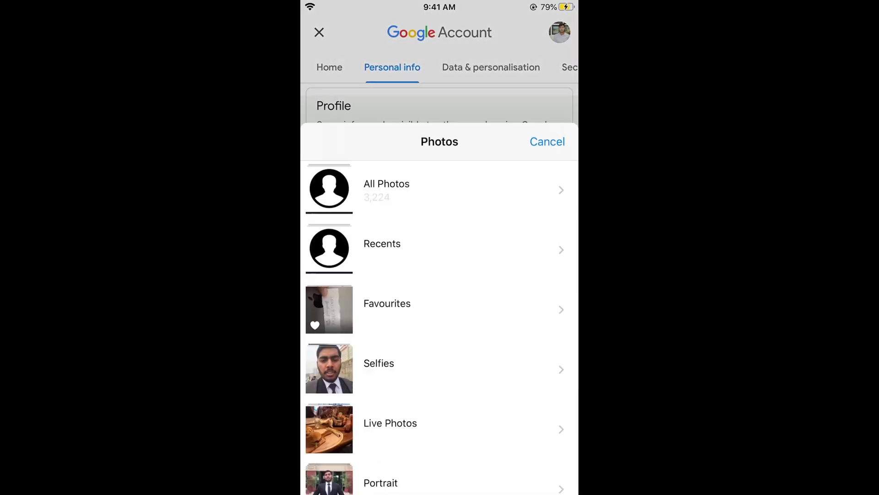
click(387, 94)
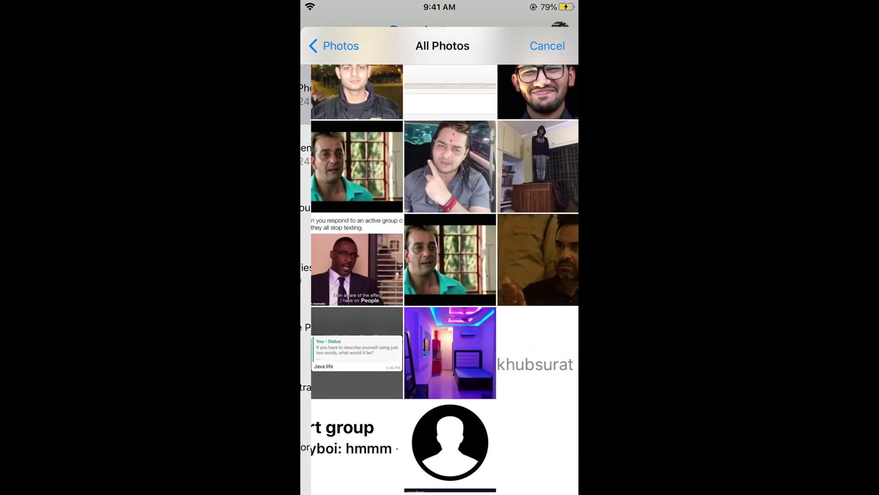
click(442, 442)
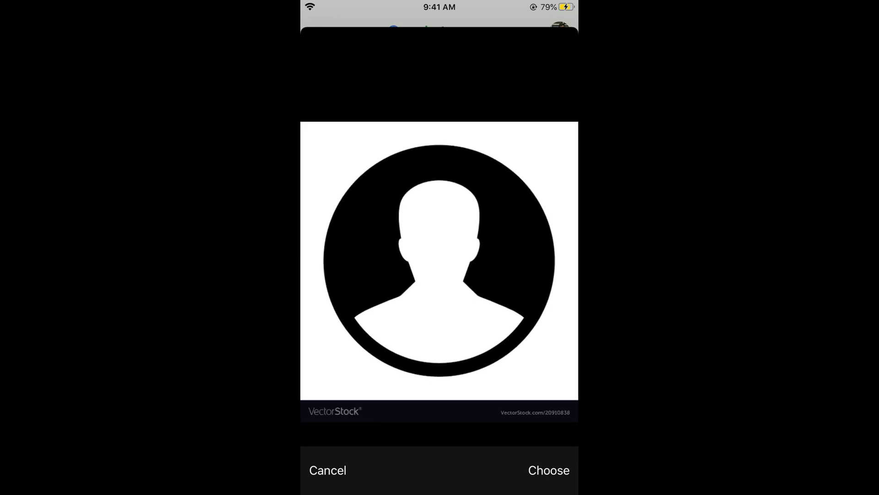
Confirm the silhouette crop with Choose to apply it as the profile photo.
click(550, 470)
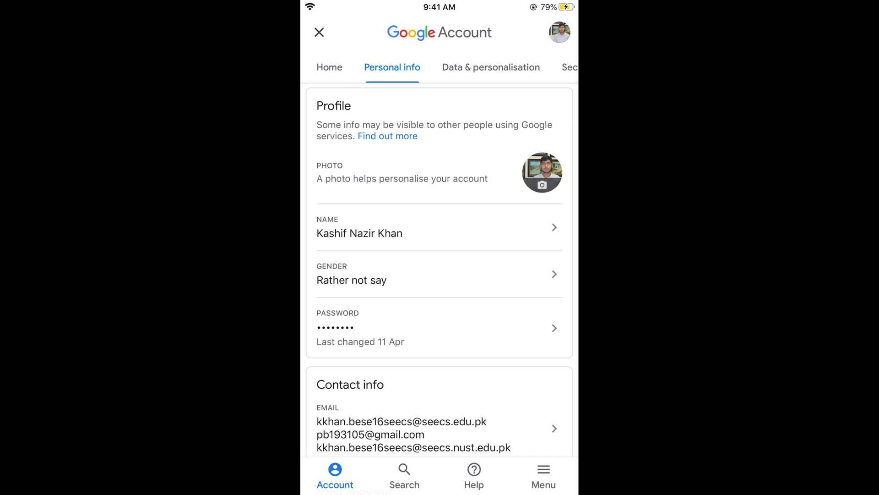